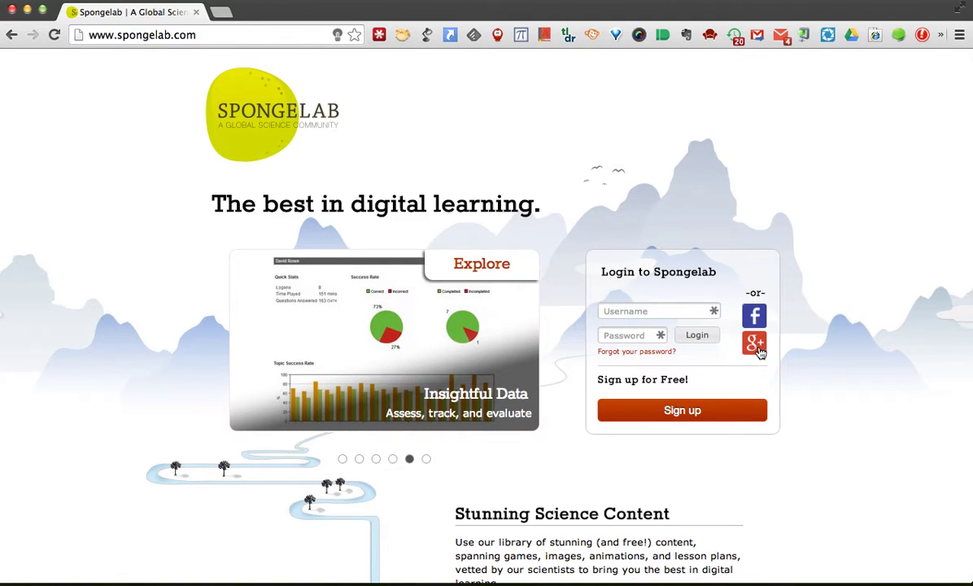
Sign in with the Google account and look over the member home page.
{"action": "left_click", "coordinate": [754, 343]}
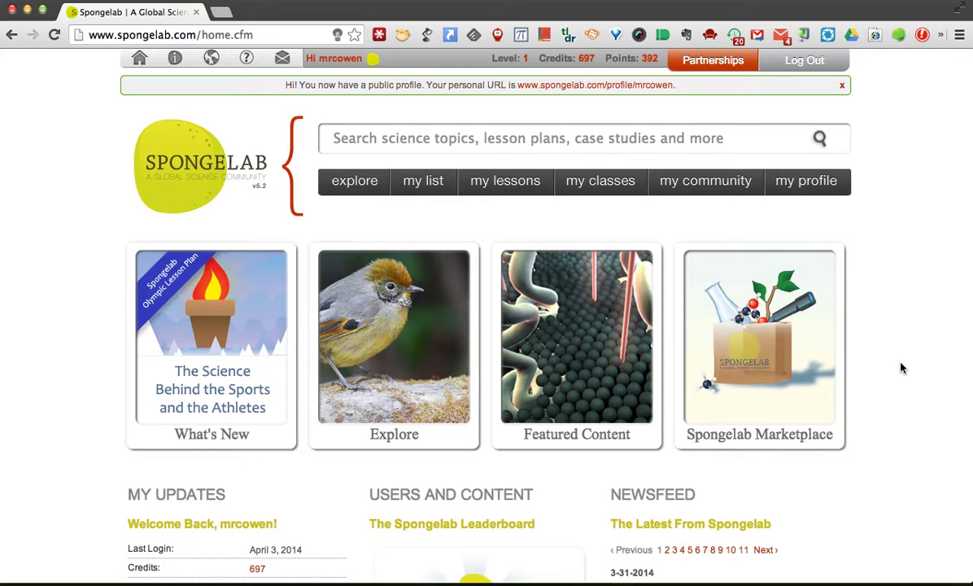
{"action": "scroll", "coordinate": [902, 368], "scroll_direction": "down", "scroll_amount": 3}
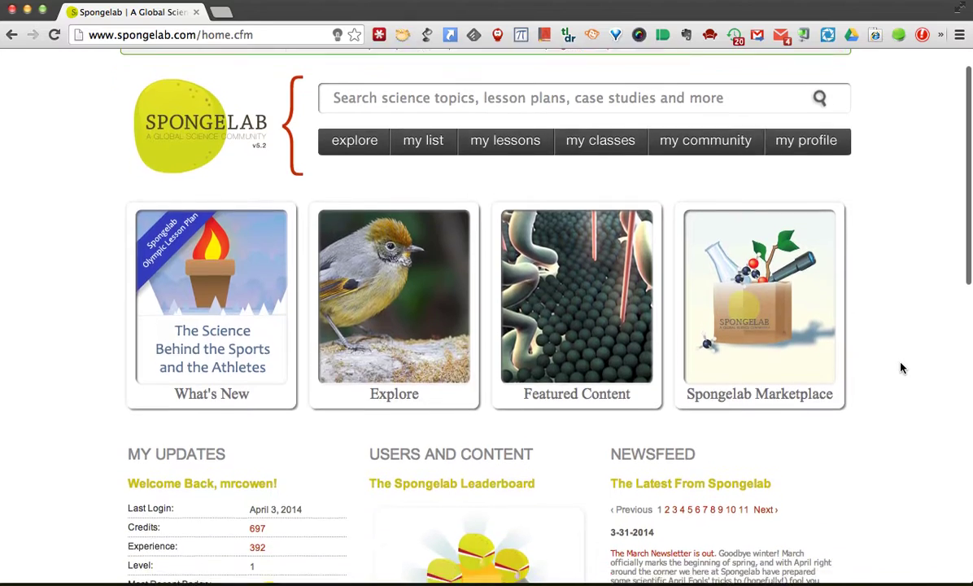
{"action": "scroll", "coordinate": [902, 368], "scroll_direction": "up", "scroll_amount": 3}
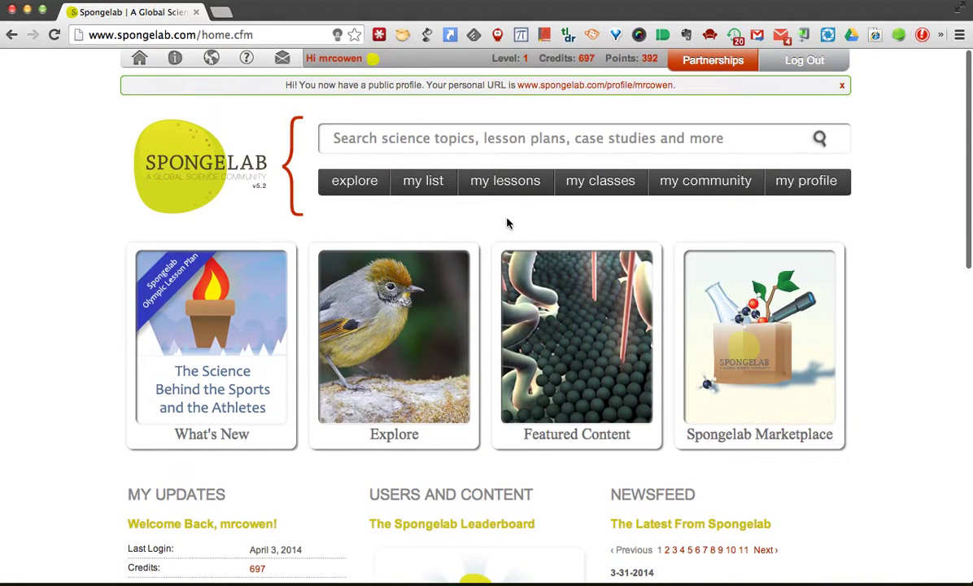
In Explore, expand E-Textbooks and Games and Simulations to preview Build-a-Cell (Animal Cell).
{"action": "left_click", "coordinate": [370, 190]}
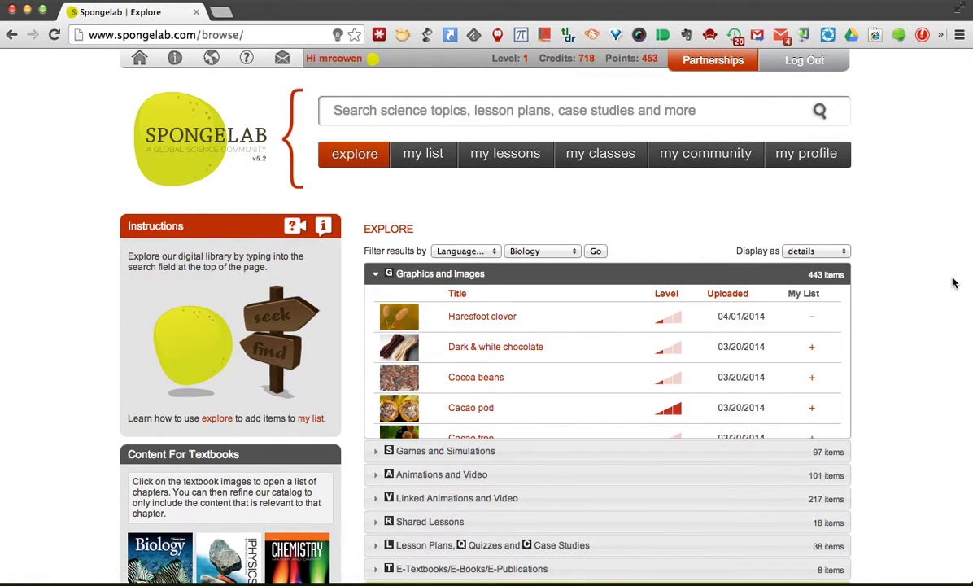
{"action": "scroll", "coordinate": [954, 283], "scroll_direction": "down", "scroll_amount": 2}
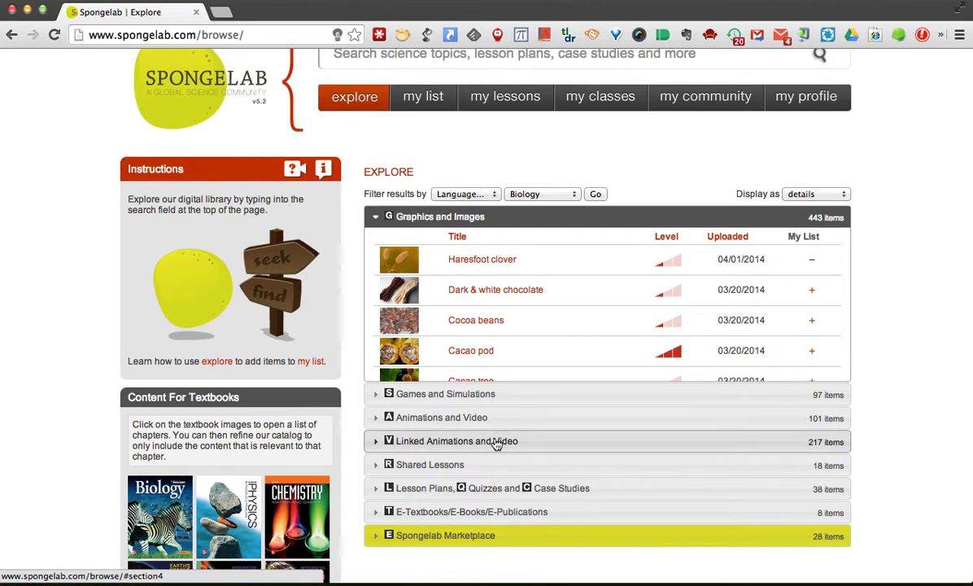
{"action": "left_click", "coordinate": [424, 513]}
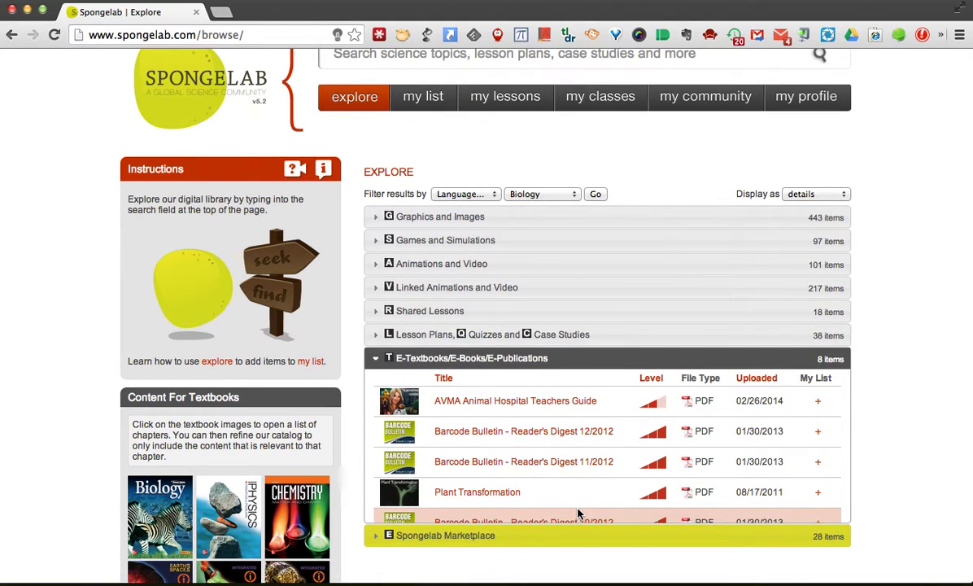
{"action": "left_click", "coordinate": [486, 240]}
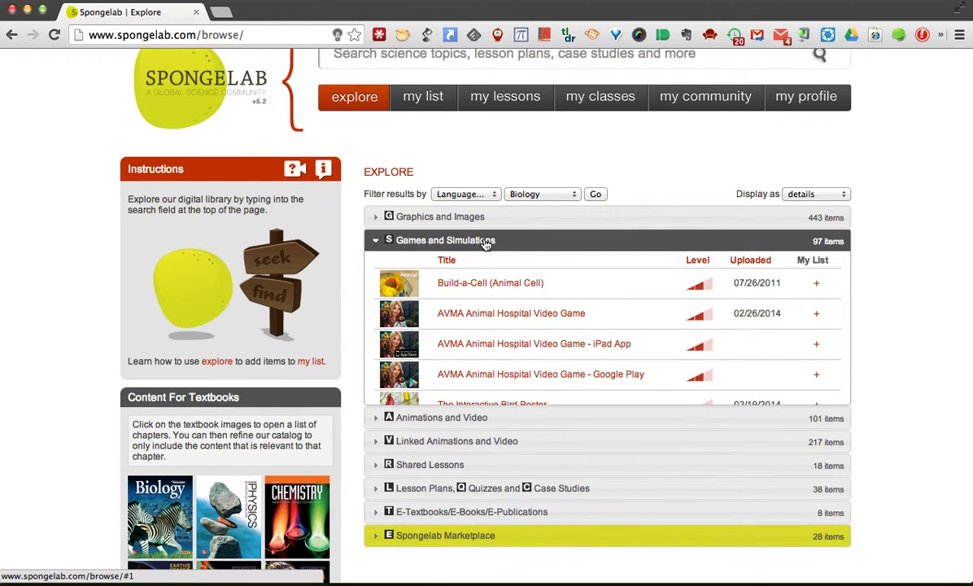
{"action": "left_click", "coordinate": [483, 290]}
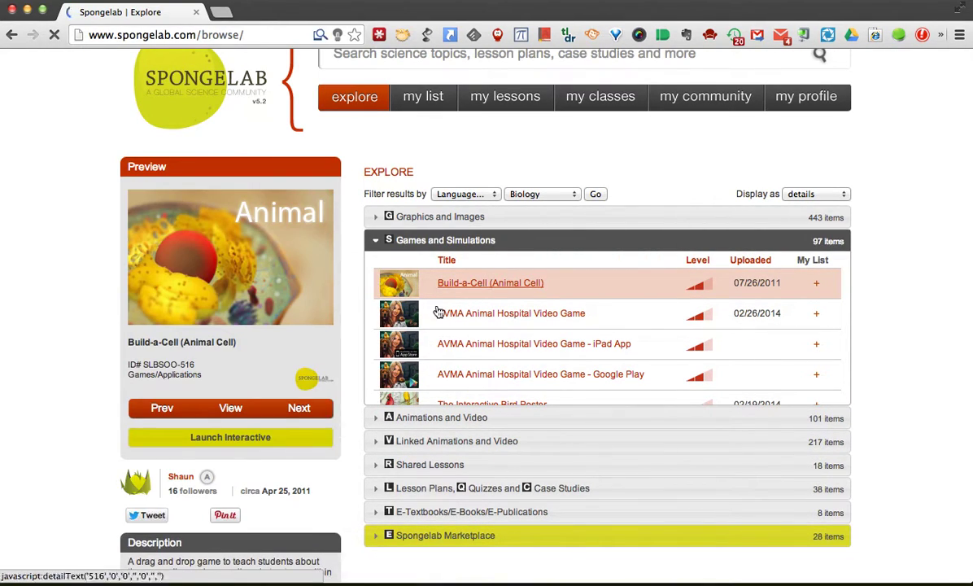
Launch and start Build-a-Cell, then place the cell membrane and cytoplasm into the cell.
{"action": "left_click", "coordinate": [276, 438]}
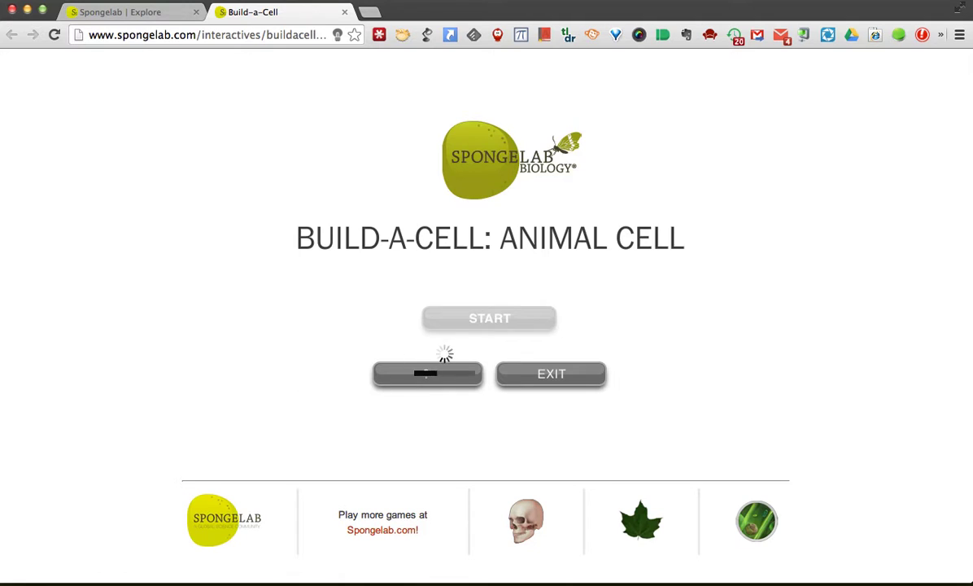
{"action": "left_click", "coordinate": [469, 328]}
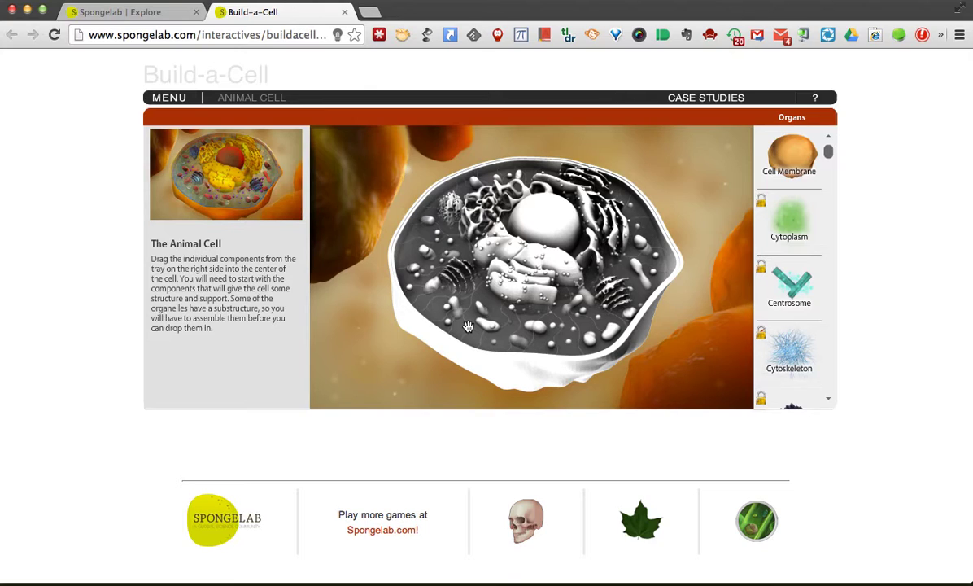
{"action": "left_click", "coordinate": [783, 163]}
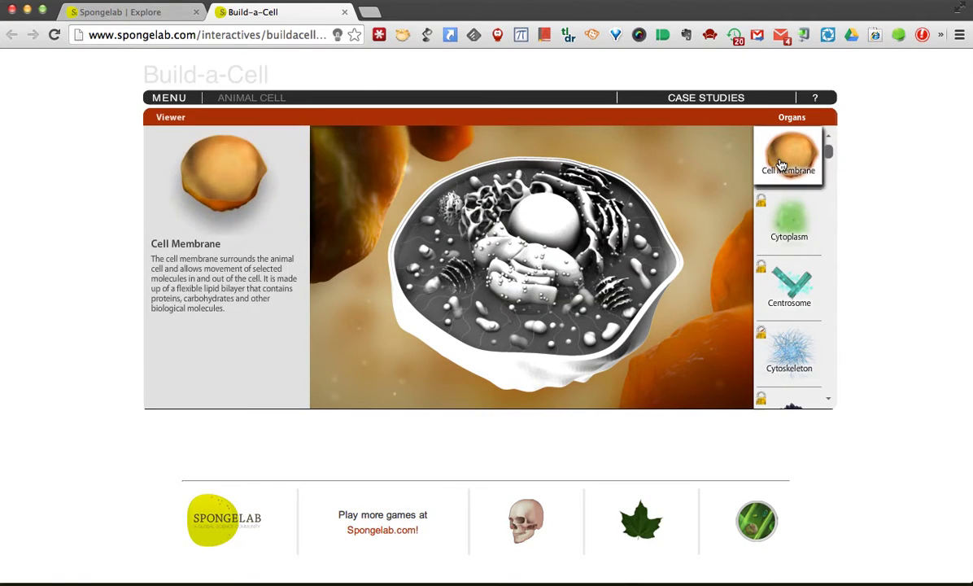
{"action": "left_click_drag", "start_coordinate": [781, 165], "coordinate": [546, 241]}
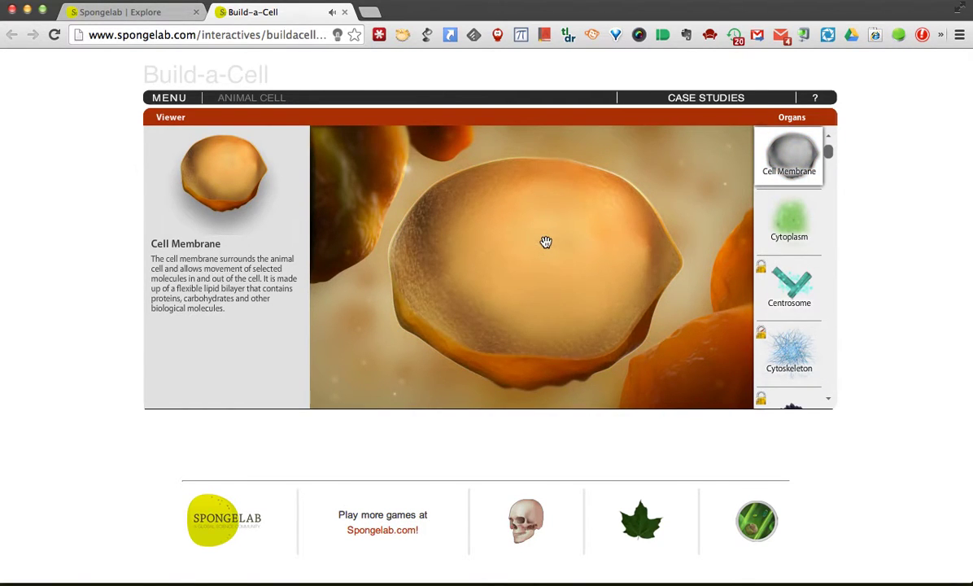
{"action": "left_click", "coordinate": [788, 220]}
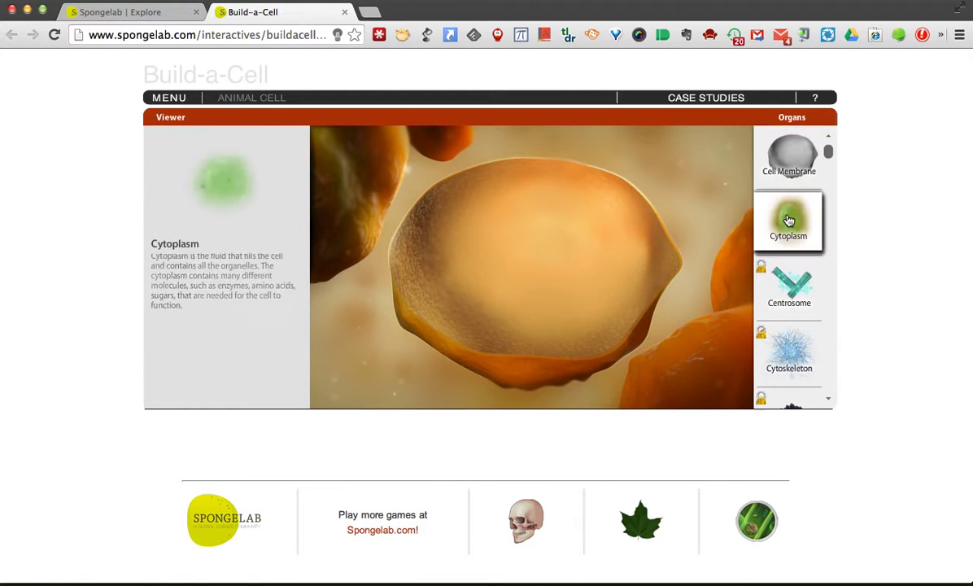
{"action": "left_click_drag", "start_coordinate": [789, 219], "coordinate": [545, 272]}
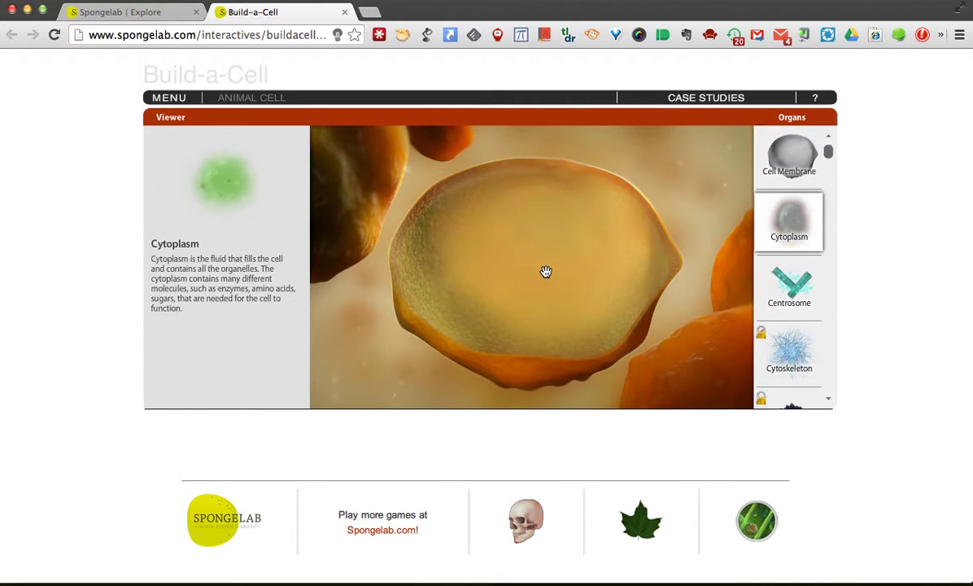
Close the simulation and view My Classes, with one class at 0 of 25 students.
{"action": "left_click", "coordinate": [345, 12]}
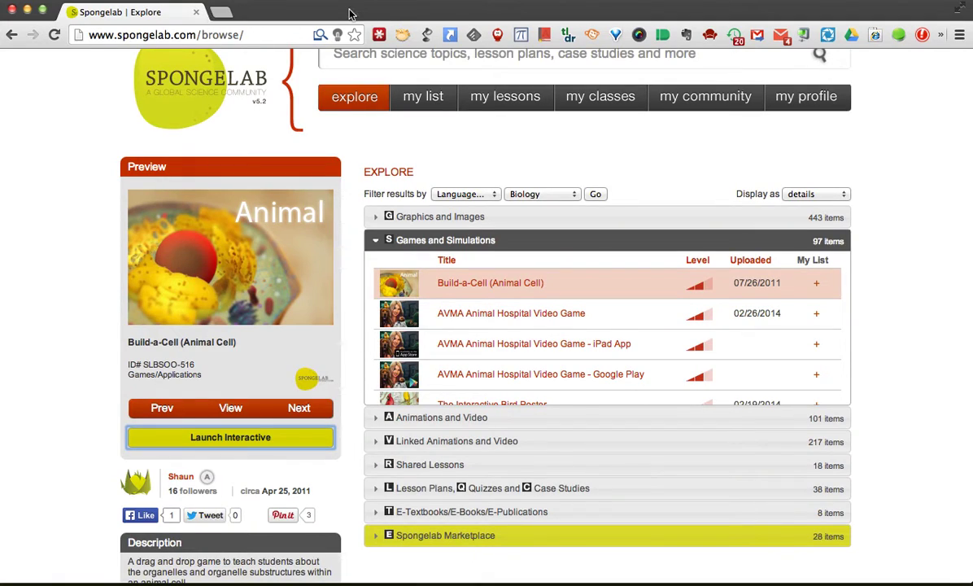
{"action": "scroll", "coordinate": [380, 140], "scroll_direction": "up", "scroll_amount": 2}
{"action": "left_click", "coordinate": [623, 153]}
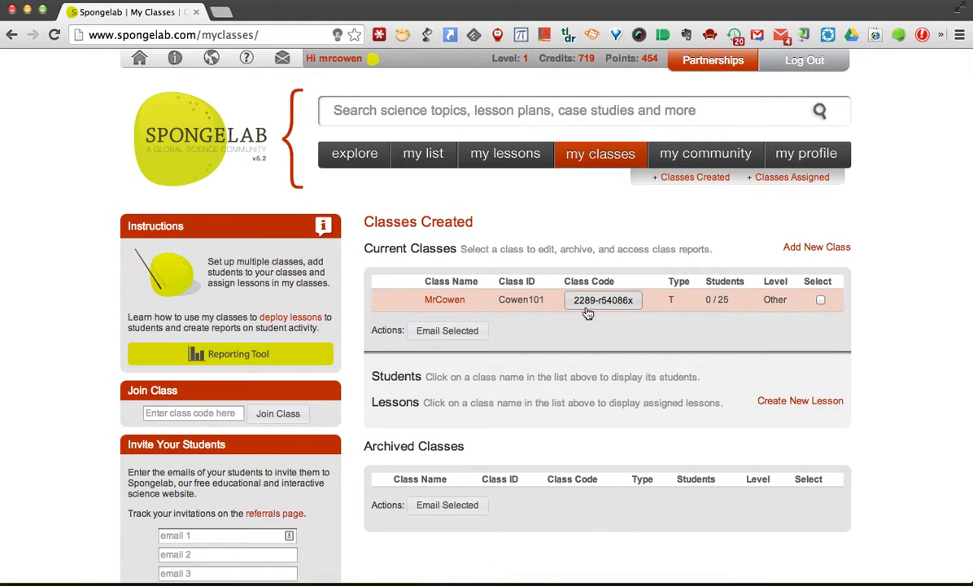
{"action": "left_click", "coordinate": [177, 411]}
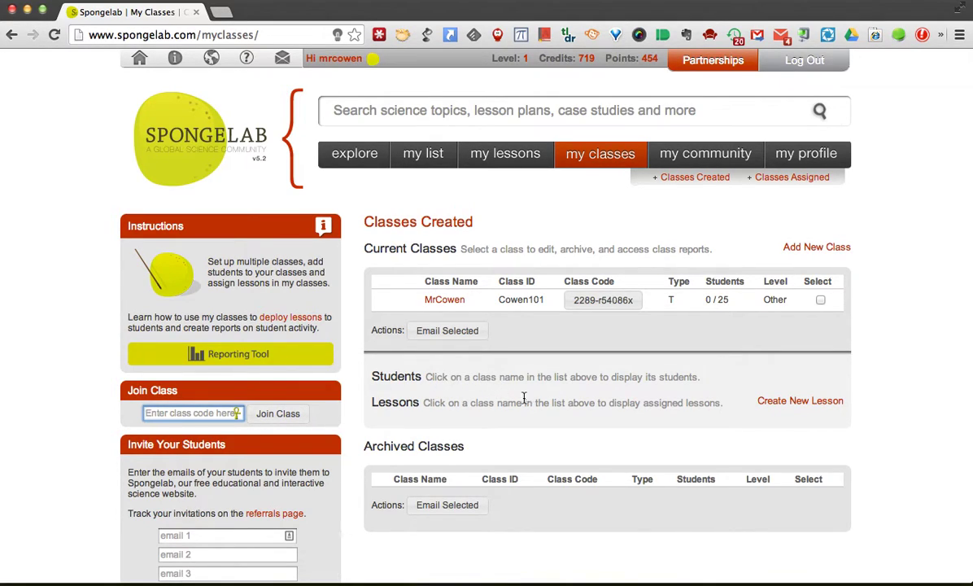
Create a lesson titled 'Design a cell' of type Lesson for the class and save it.
{"action": "left_click", "coordinate": [541, 167]}
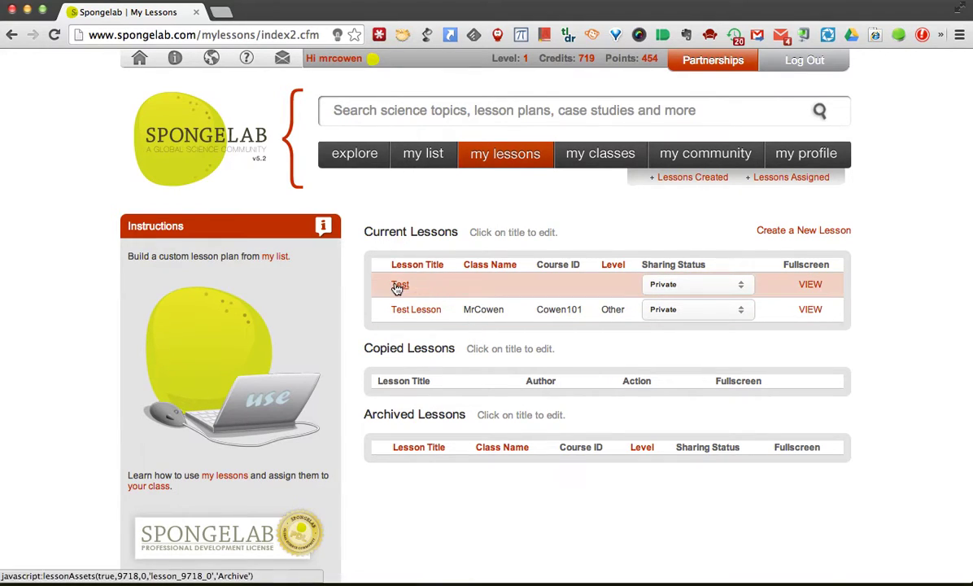
{"action": "left_click", "coordinate": [793, 232]}
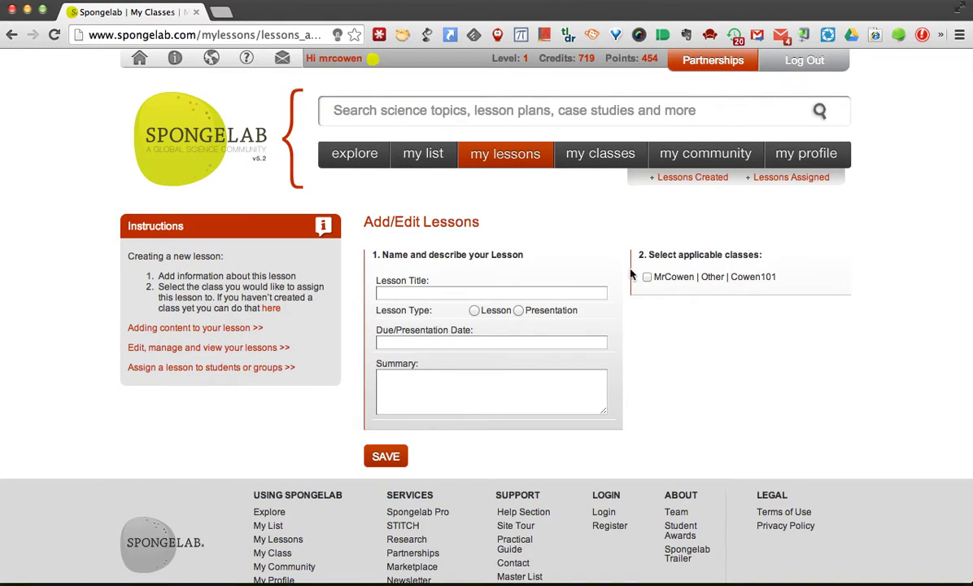
{"action": "left_click", "coordinate": [554, 293]}
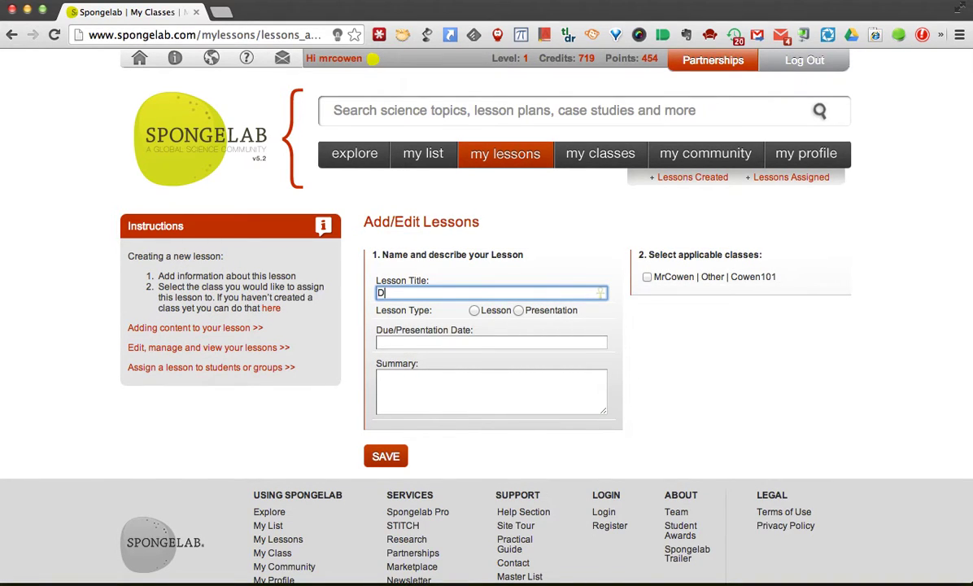
{"action": "type", "text": "Design a cell"}
{"action": "left_click", "coordinate": [474, 310]}
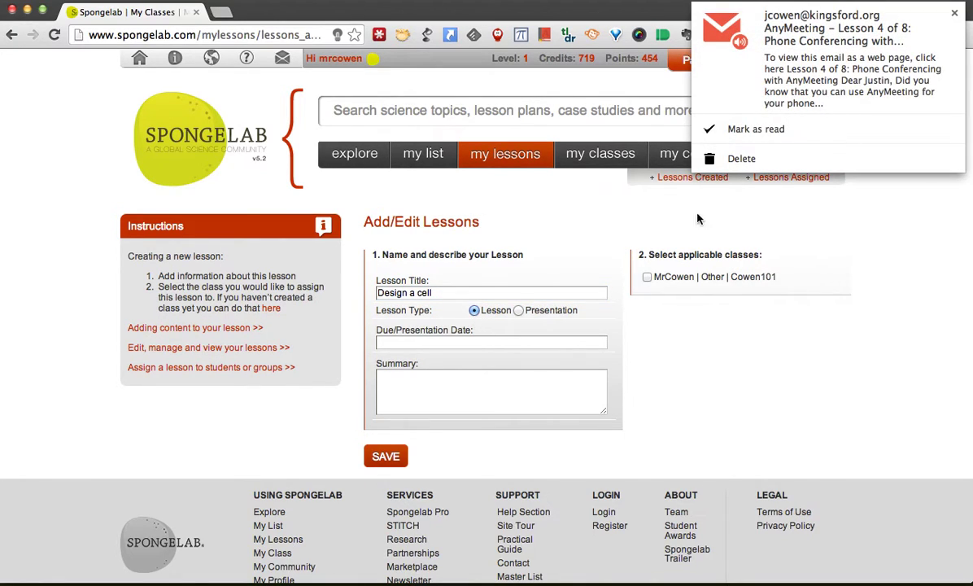
{"action": "left_click", "coordinate": [954, 13]}
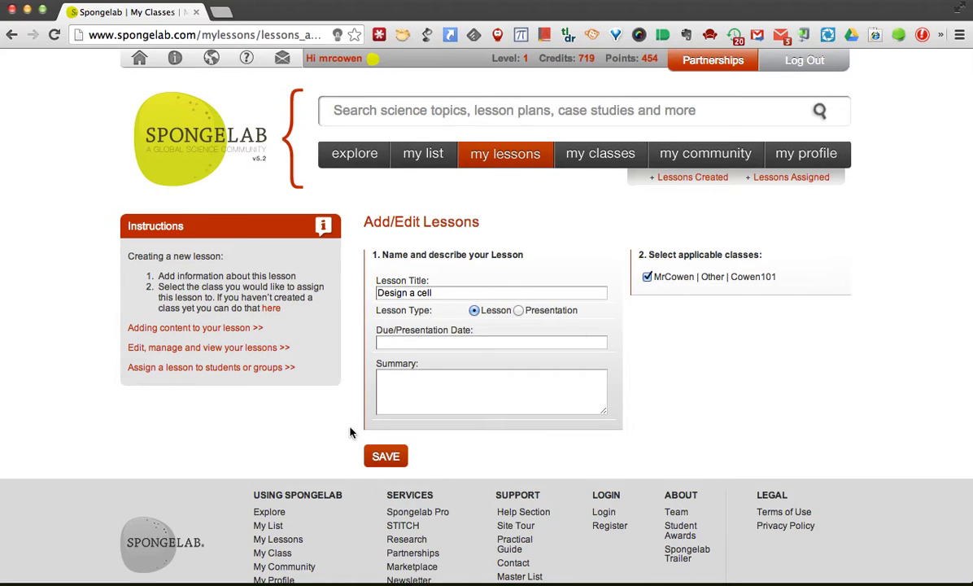
{"action": "left_click", "coordinate": [387, 457]}
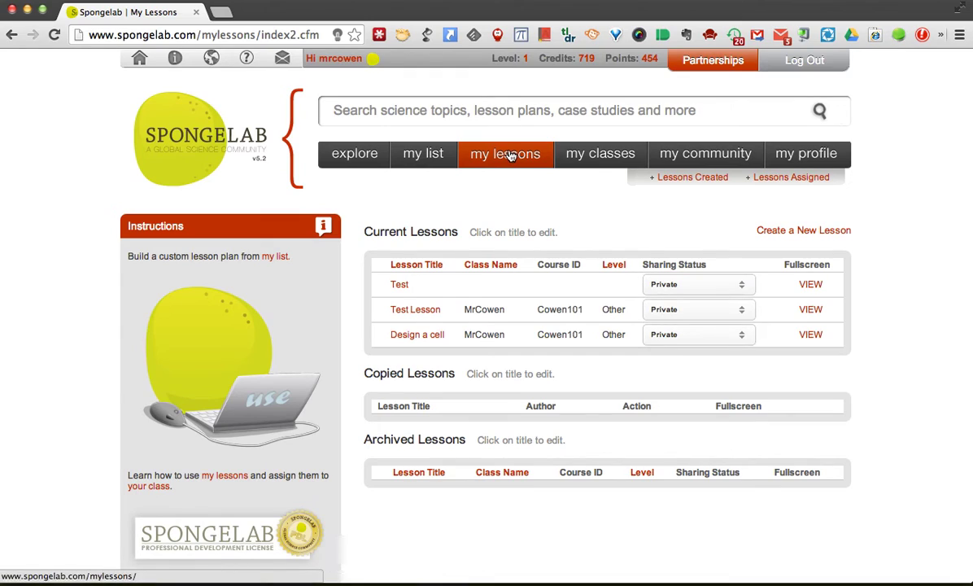
Reload Lessons Created to list Test, Test Lesson and Design a cell.
{"action": "left_click", "coordinate": [688, 178]}
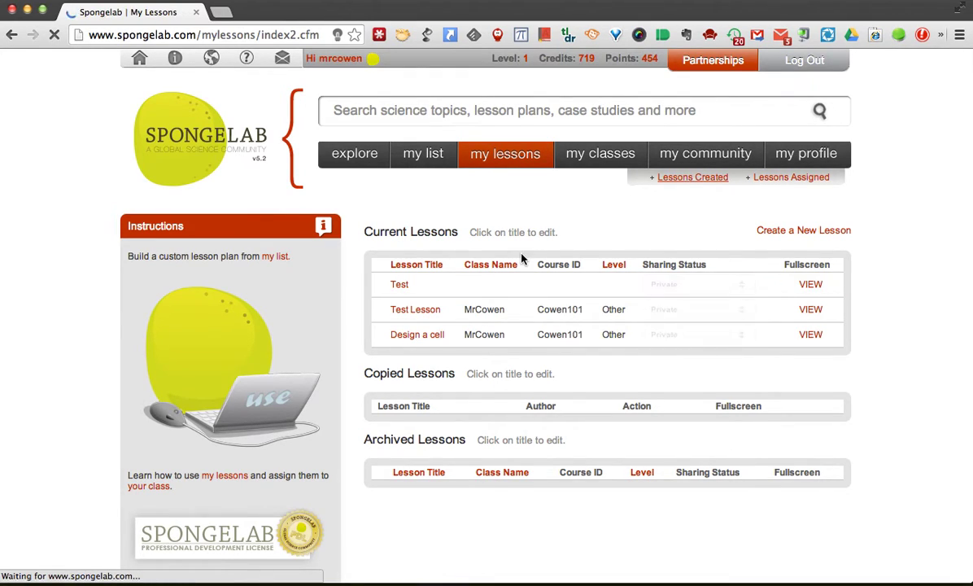
Open the Add/Remove Content picker for the Design a cell lesson.
{"action": "left_click", "coordinate": [415, 335]}
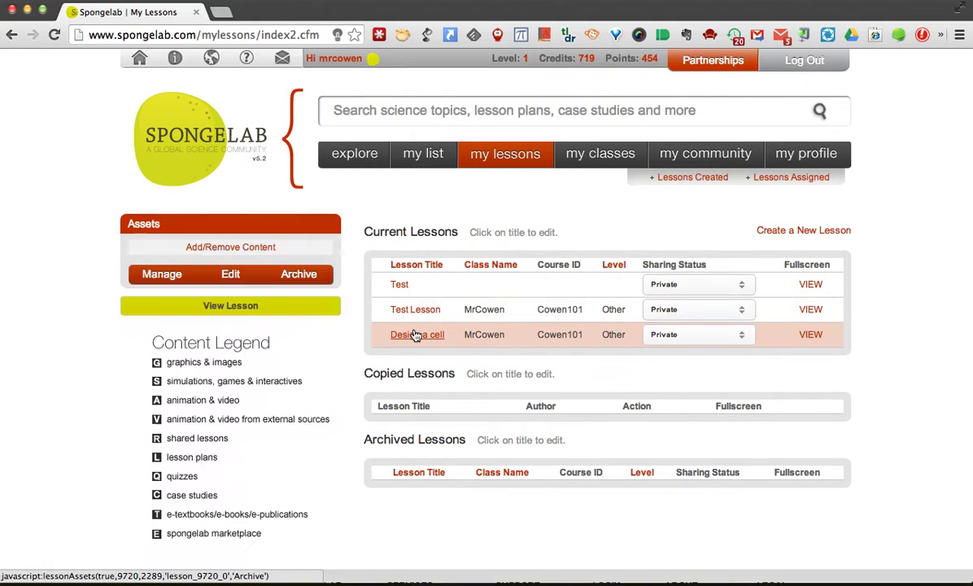
{"action": "left_click", "coordinate": [255, 249]}
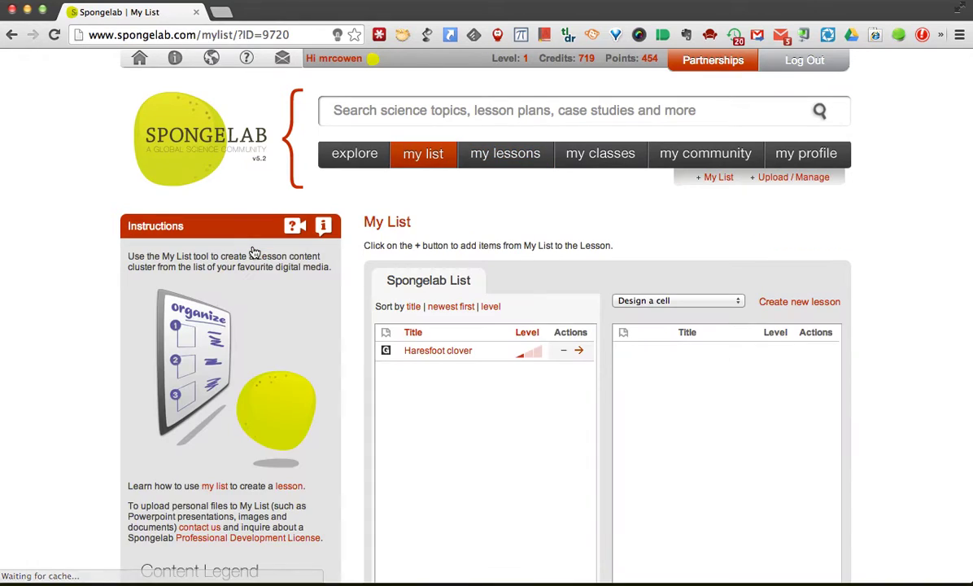
{"action": "scroll", "coordinate": [350, 299], "scroll_direction": "down", "scroll_amount": 1}
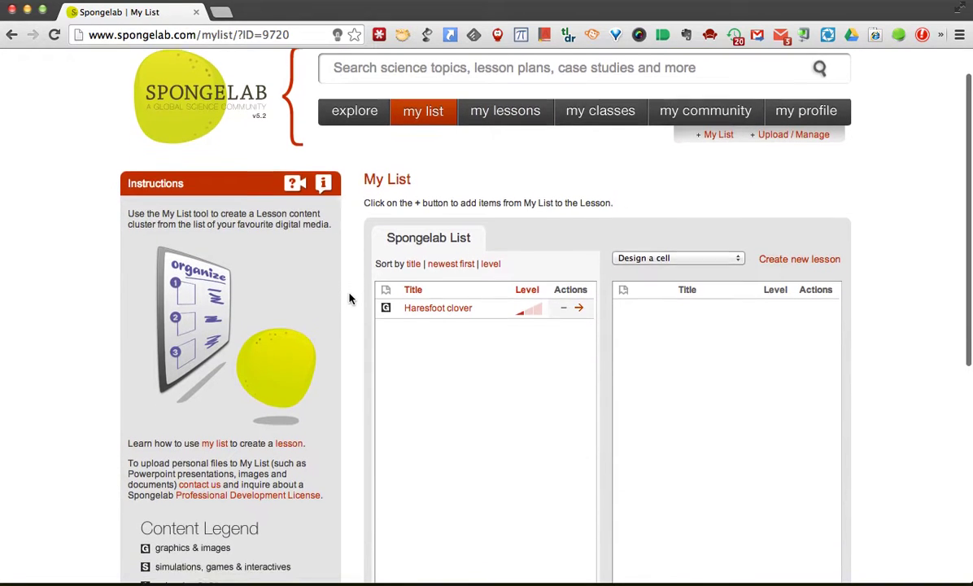
{"action": "scroll", "coordinate": [558, 163], "scroll_direction": "up", "scroll_amount": 1}
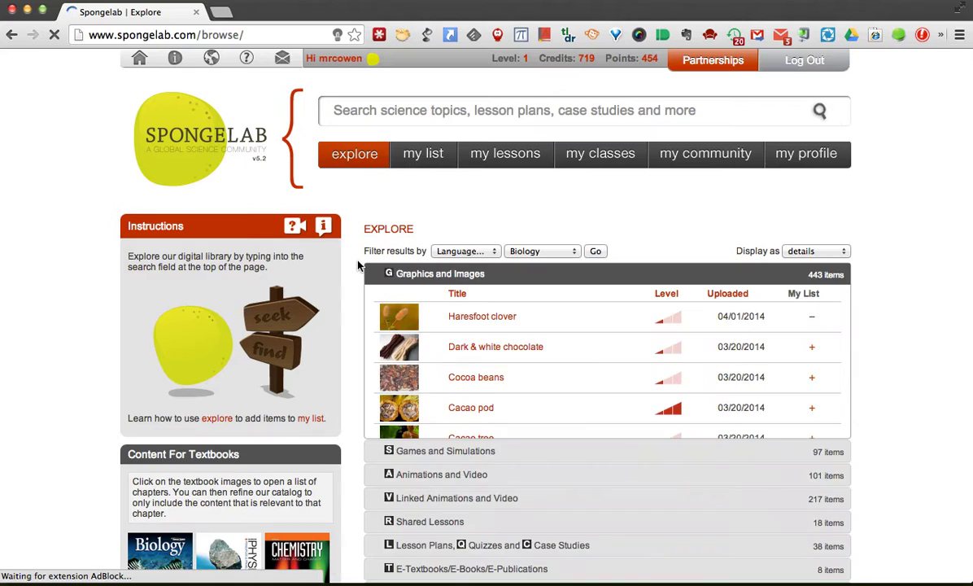
Expand Games and Simulations and add Build-a-Cell (Animal Cell) to My List.
{"action": "scroll", "coordinate": [359, 265], "scroll_direction": "down", "scroll_amount": 1}
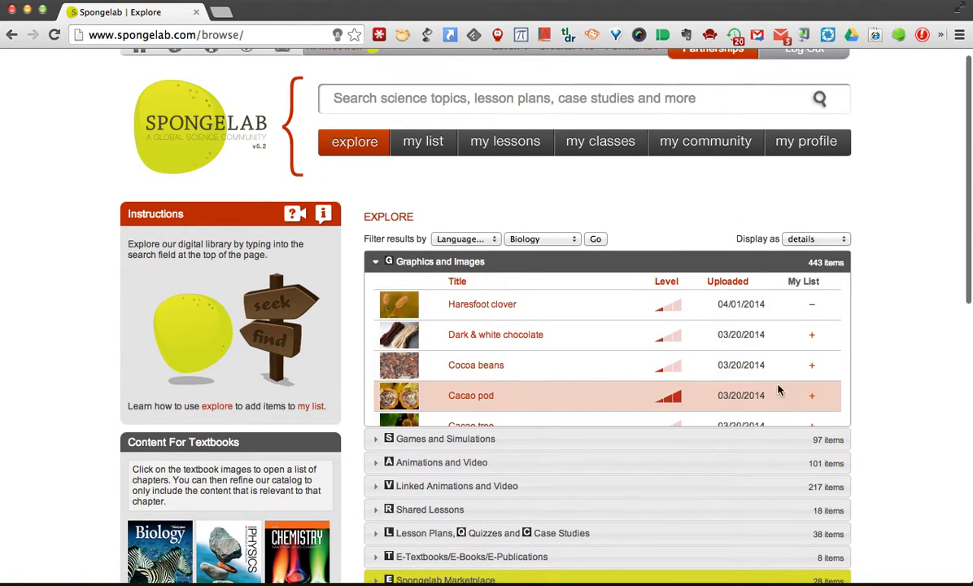
{"action": "left_click", "coordinate": [376, 439]}
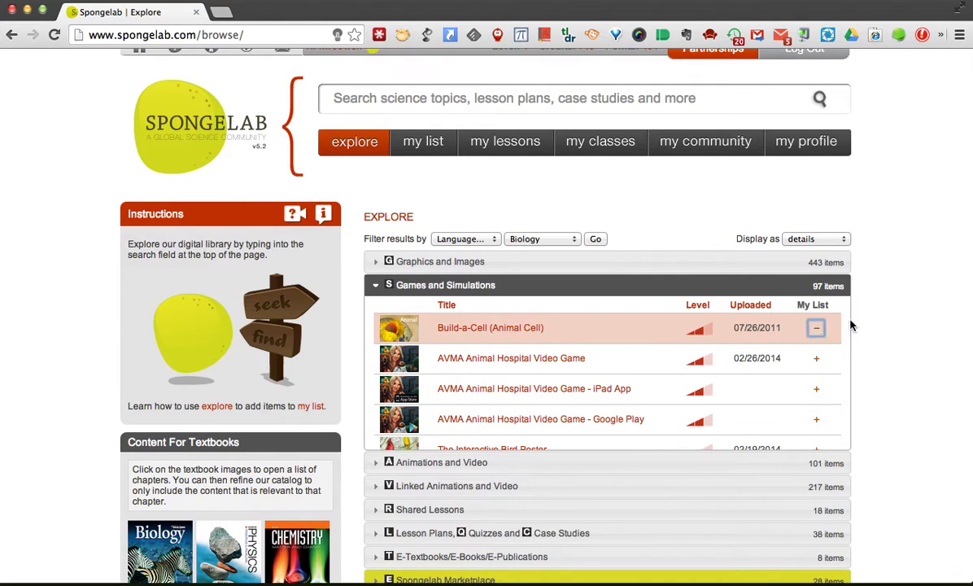
{"action": "left_click", "coordinate": [817, 329]}
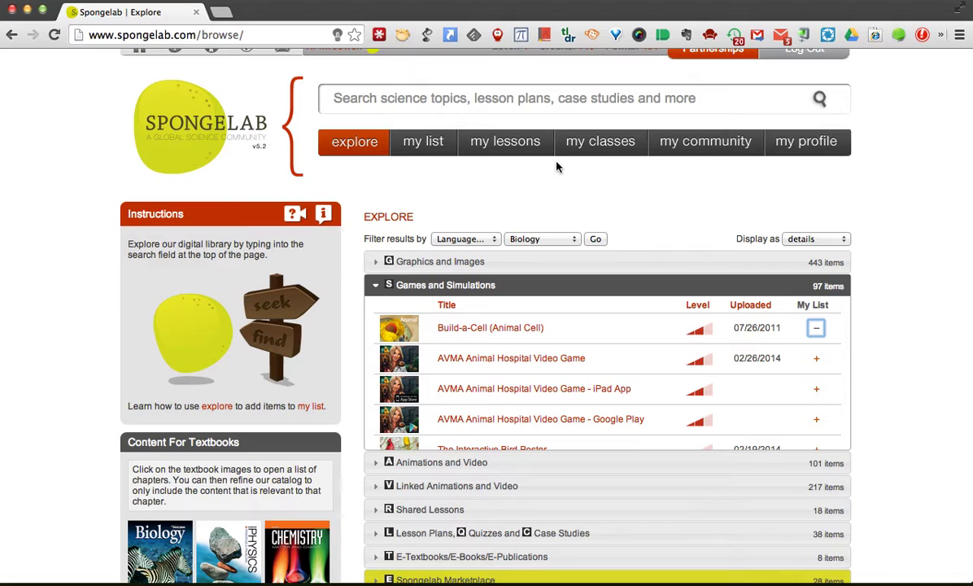
Open Design a cell's content picker and move Build-a-Cell (Animal Cell) into the lesson.
{"action": "left_click", "coordinate": [513, 148]}
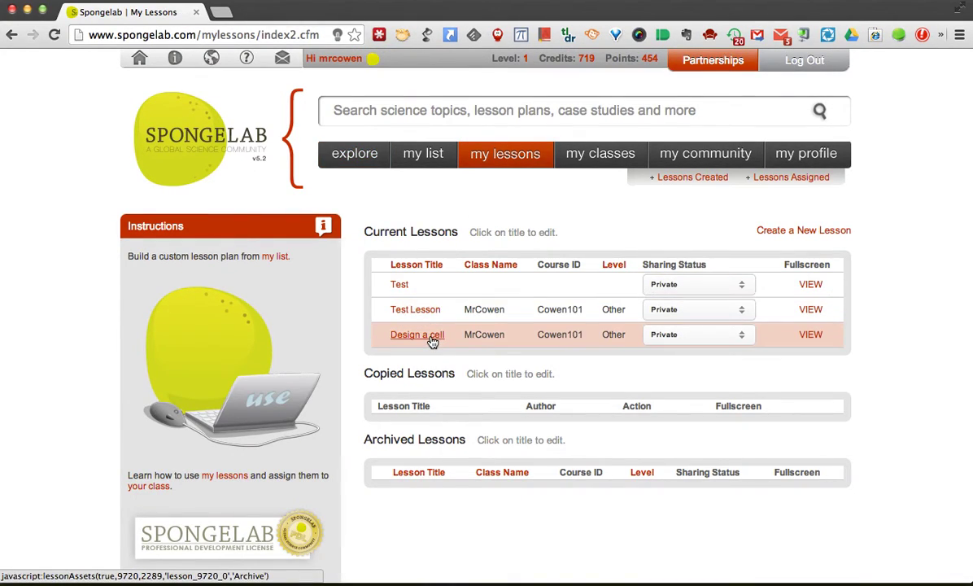
{"action": "left_click", "coordinate": [432, 341]}
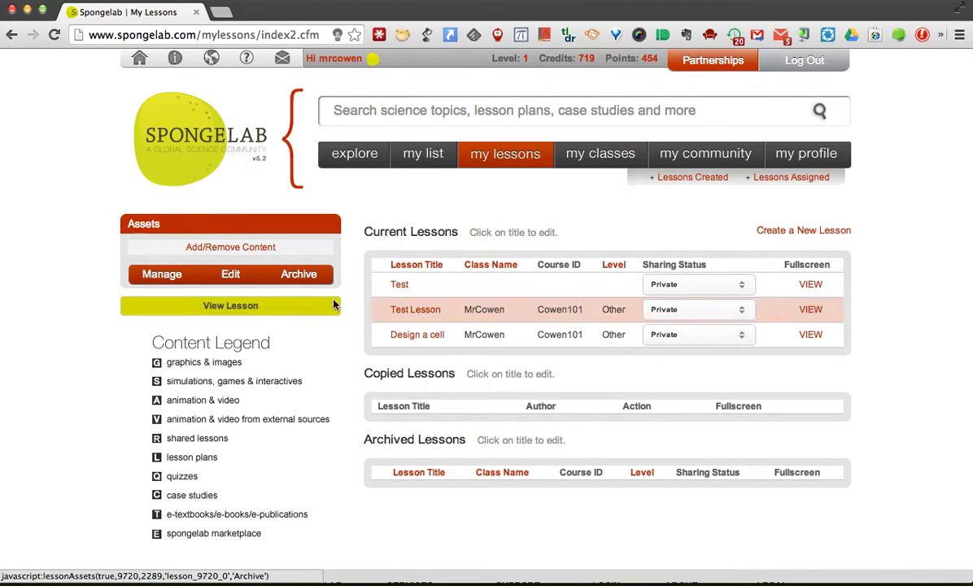
{"action": "left_click", "coordinate": [253, 253]}
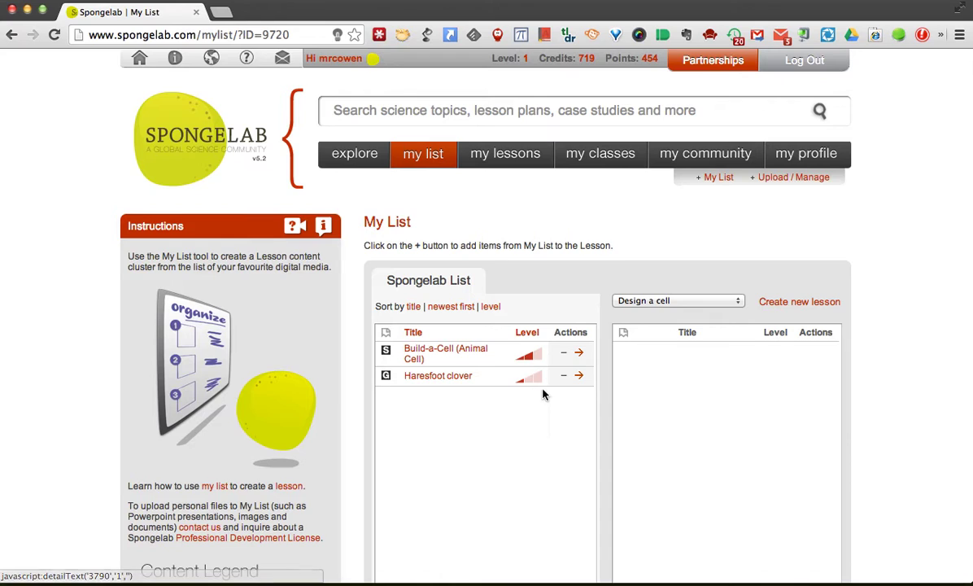
{"action": "left_click", "coordinate": [580, 354]}
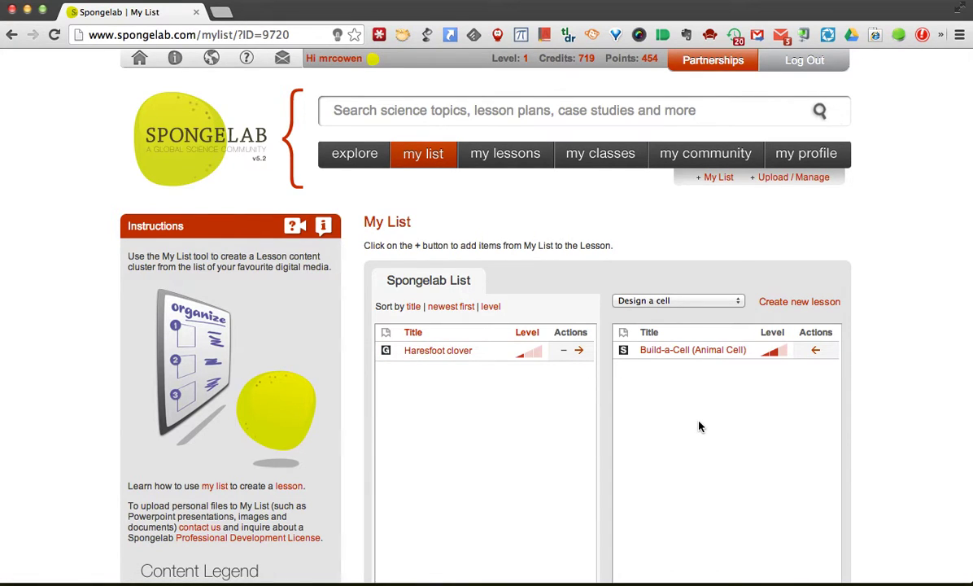
{"action": "scroll", "coordinate": [869, 418], "scroll_direction": "down", "scroll_amount": 10}
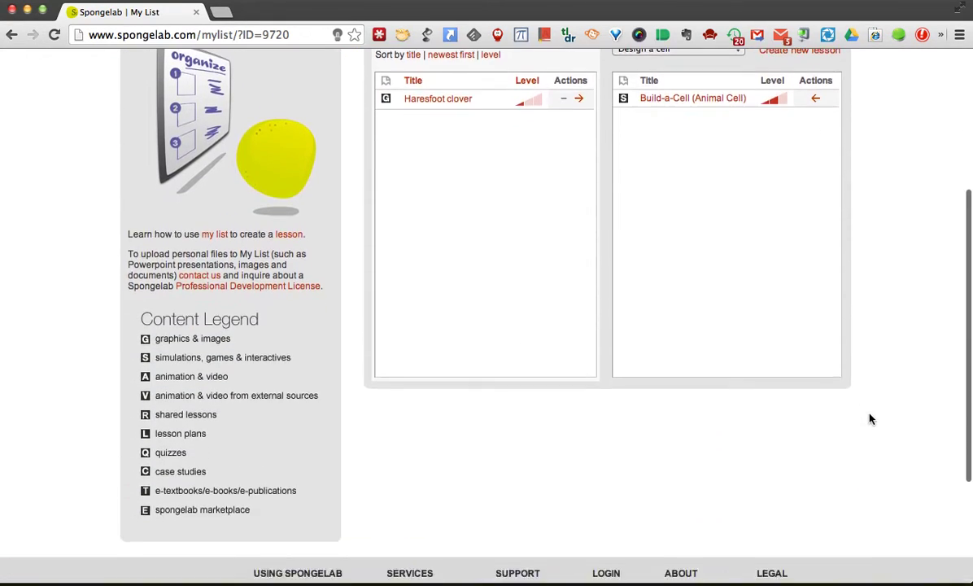
{"action": "scroll", "coordinate": [869, 417], "scroll_direction": "up", "scroll_amount": 10}
{"action": "scroll", "coordinate": [869, 417], "scroll_direction": "up", "scroll_amount": 1}
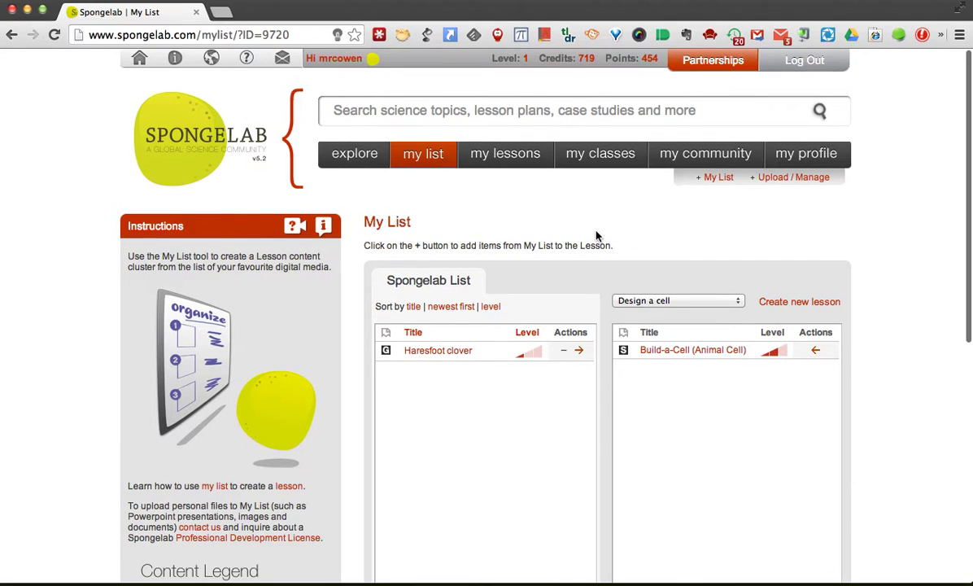
Back in My Lessons, show Design a cell's assets listing Build-a-Cell (Animal Cell).
{"action": "left_click", "coordinate": [518, 166]}
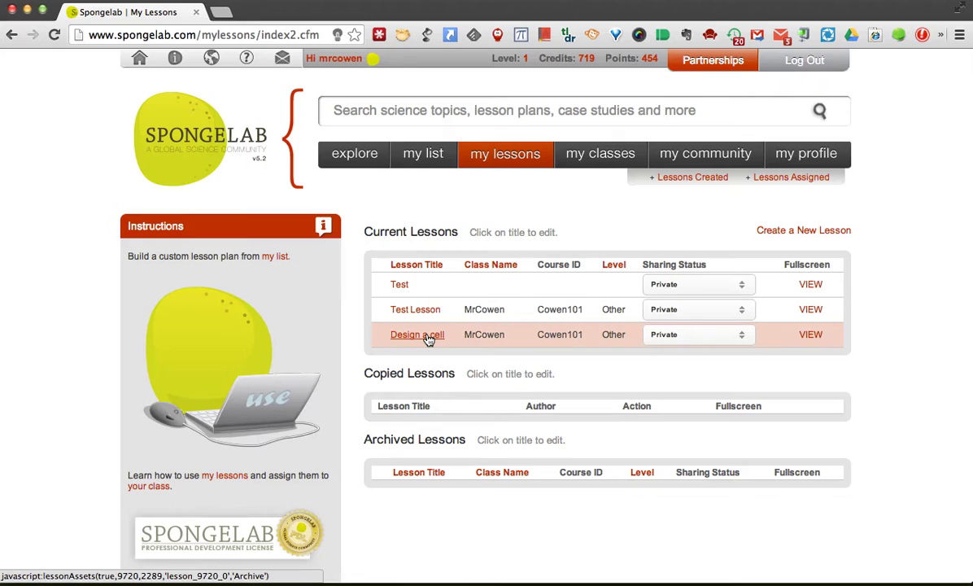
{"action": "left_click", "coordinate": [428, 337]}
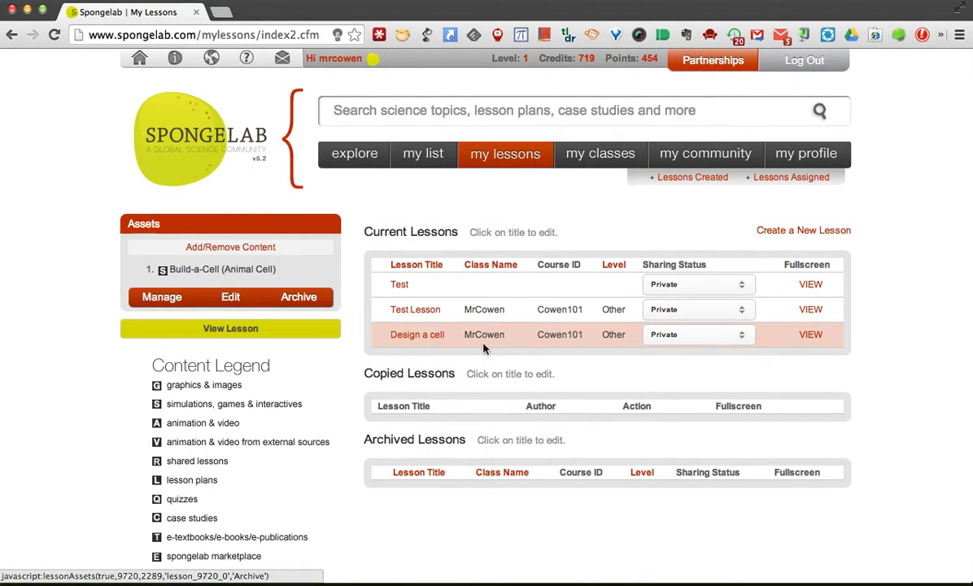
{"action": "left_click_drag", "start_coordinate": [463, 335], "coordinate": [502, 342]}
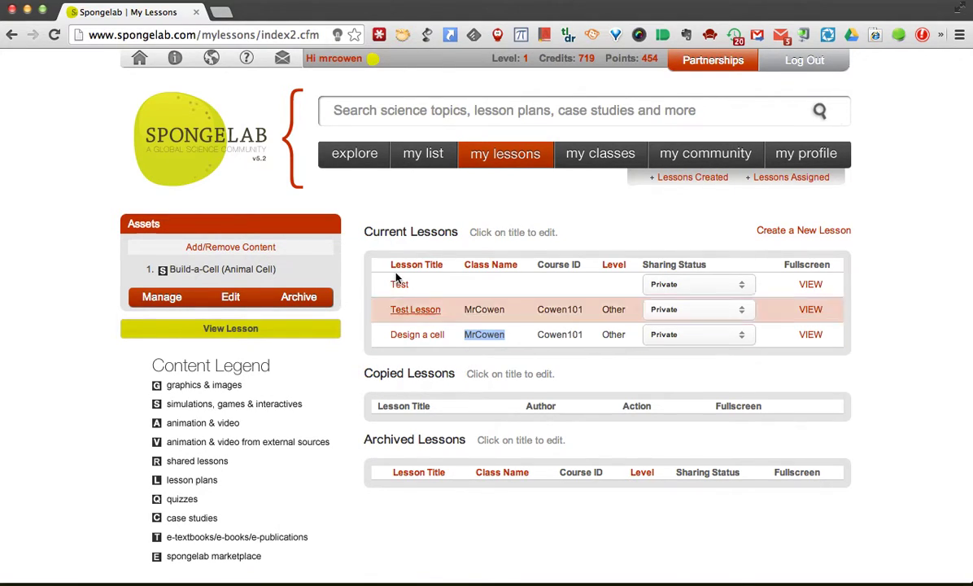
Open the Explore library and filter it by the Chemistry subject.
{"action": "left_click", "coordinate": [354, 159]}
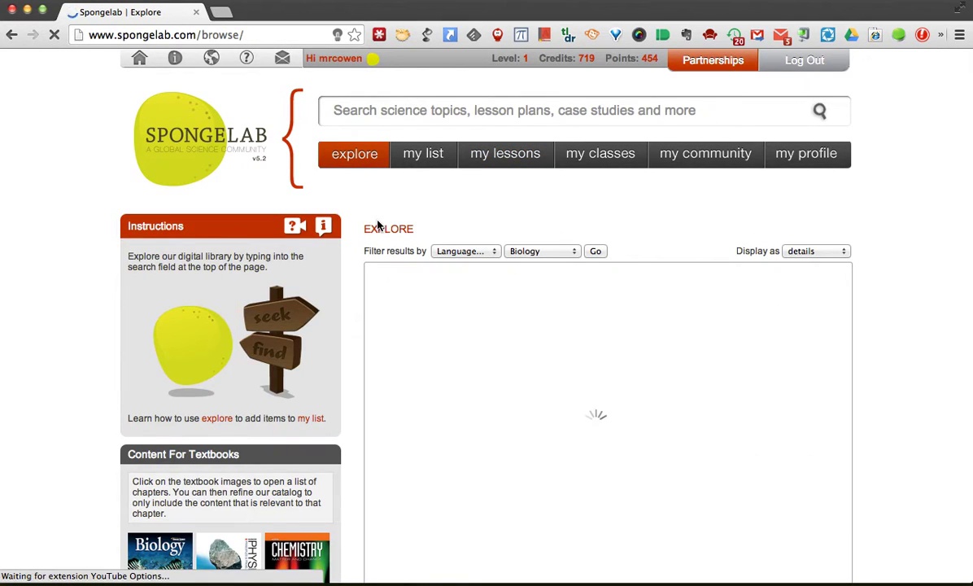
{"action": "left_click", "coordinate": [517, 253]}
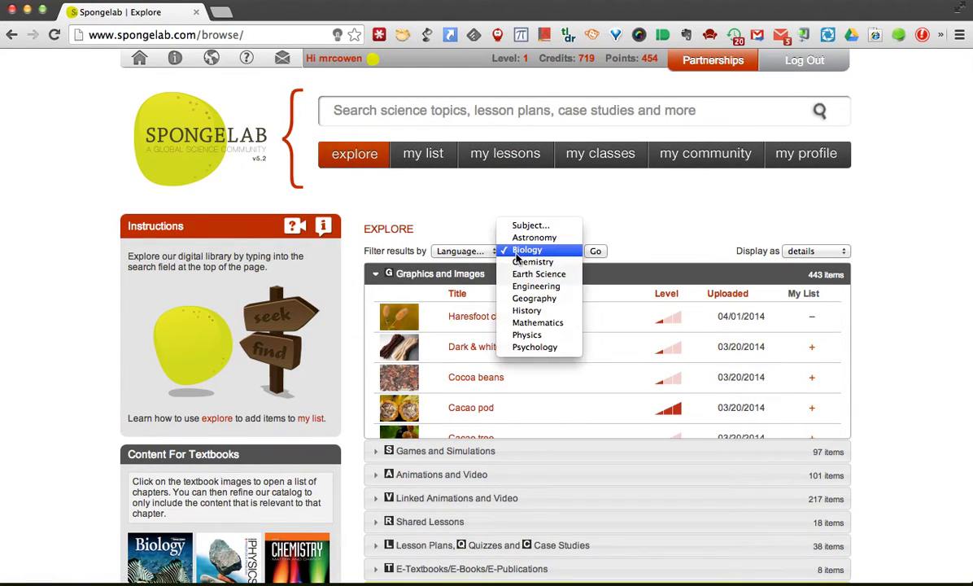
{"action": "left_click", "coordinate": [522, 262]}
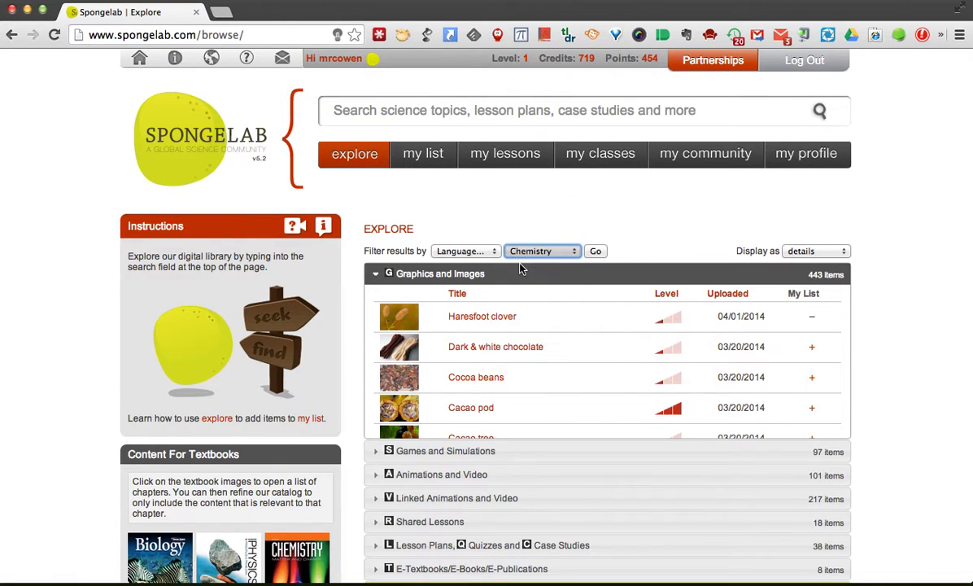
{"action": "left_click", "coordinate": [596, 251]}
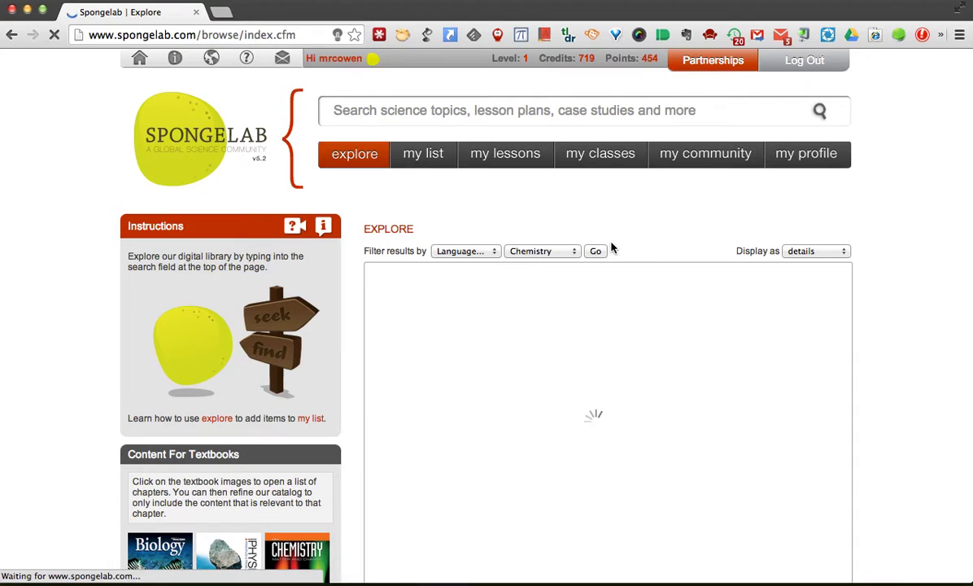
Switch the subject filter to Mathematics and look over the listed resources.
{"action": "left_click", "coordinate": [557, 253]}
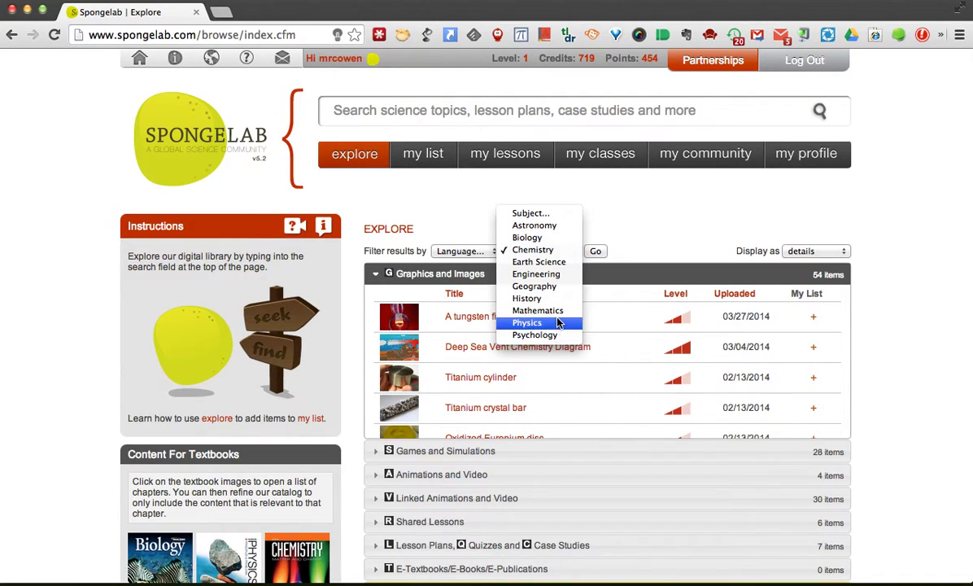
{"action": "left_click", "coordinate": [561, 310]}
{"action": "left_click", "coordinate": [595, 251]}
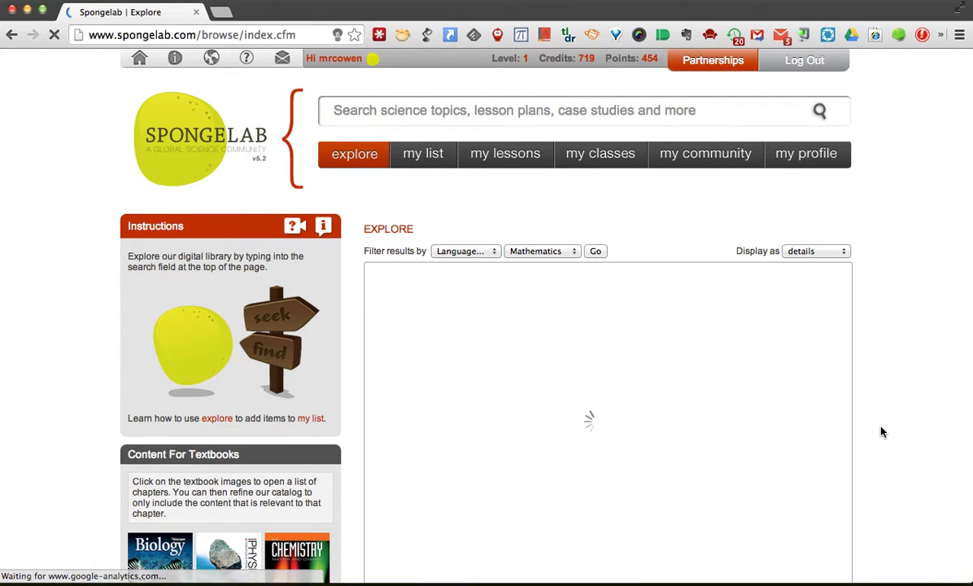
{"action": "scroll", "coordinate": [883, 431], "scroll_direction": "down", "scroll_amount": 2}
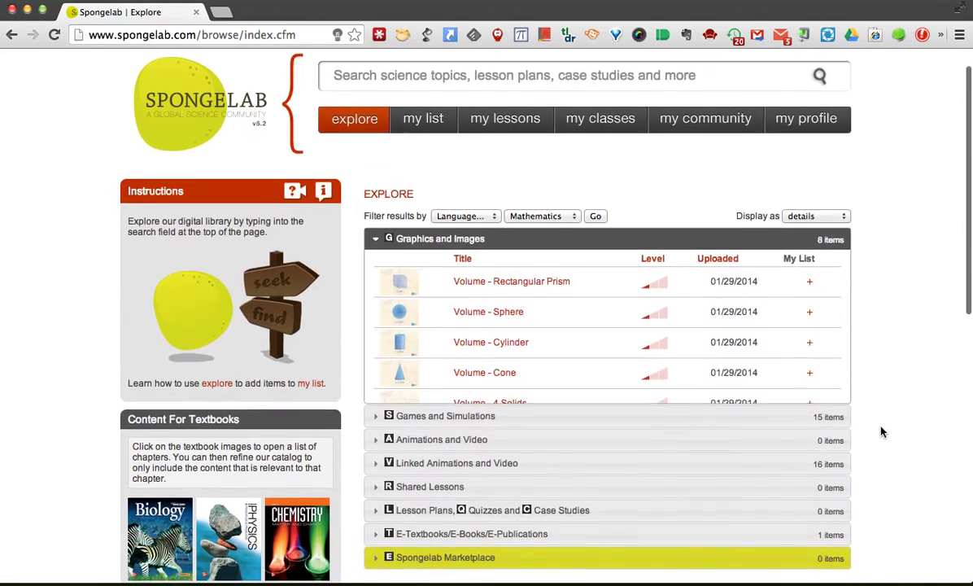
{"action": "scroll", "coordinate": [883, 431], "scroll_direction": "up", "scroll_amount": 2}
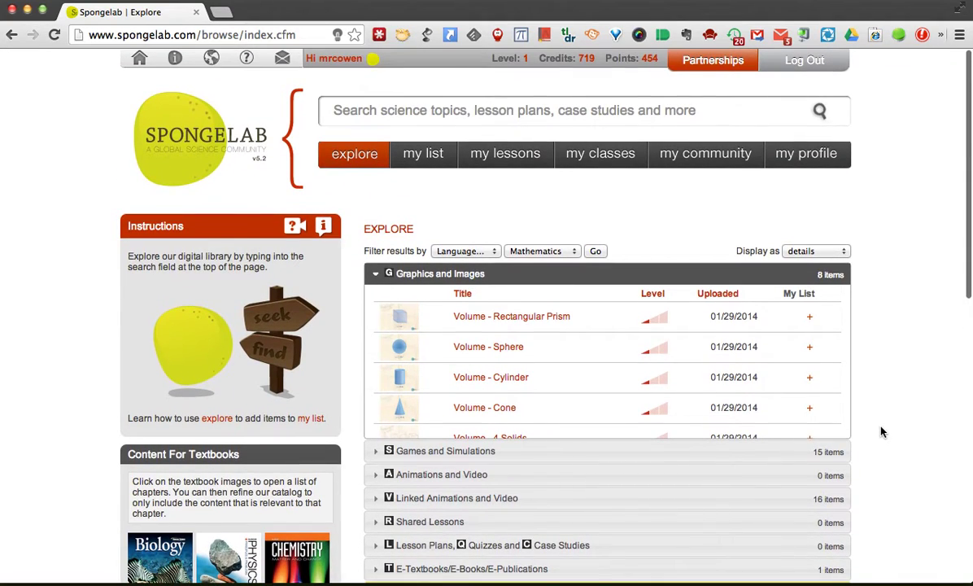